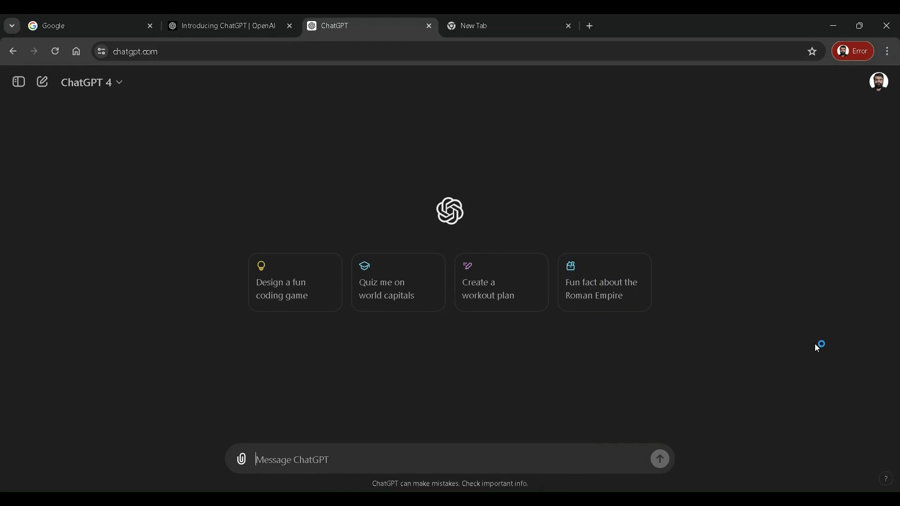
Send a request for a detailed persona of an auto mechanic experienced in wheel alignment and balancing
text(Hi chat. can y)
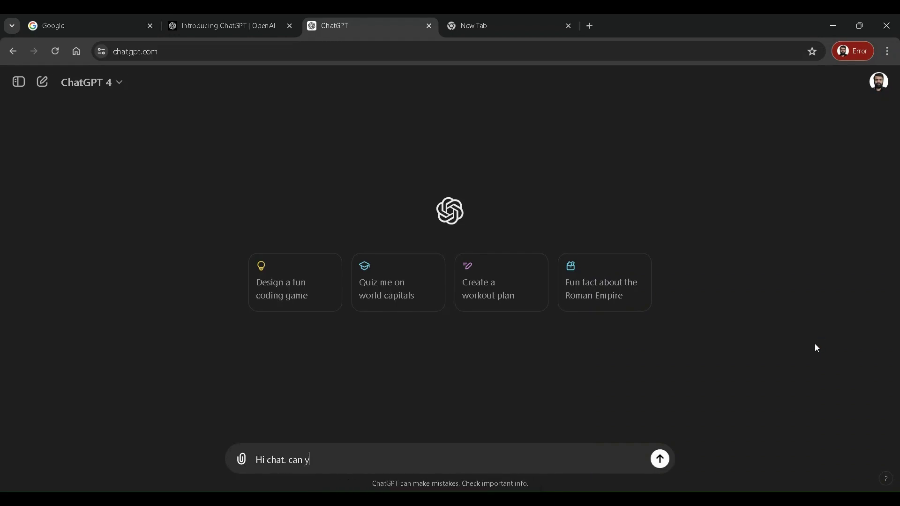
text(ou please develop a detailed pe)
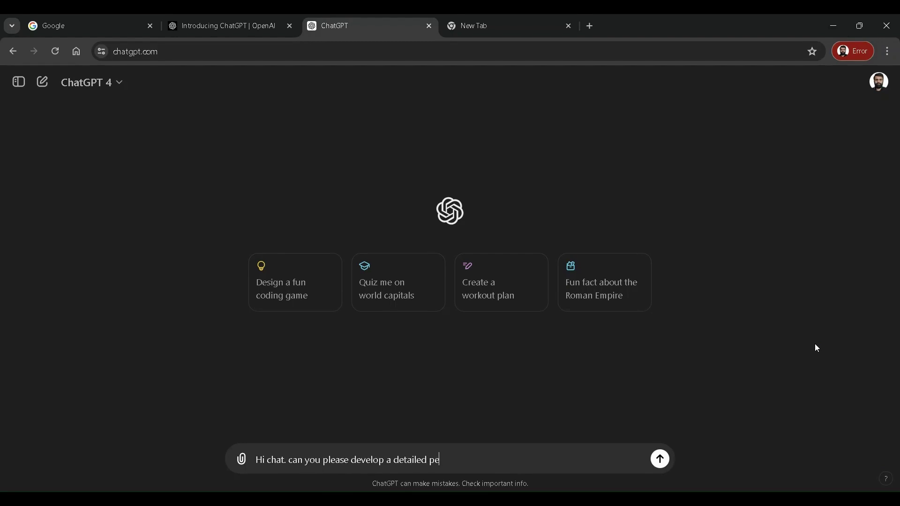
text(rsona of an automechanic with exp)
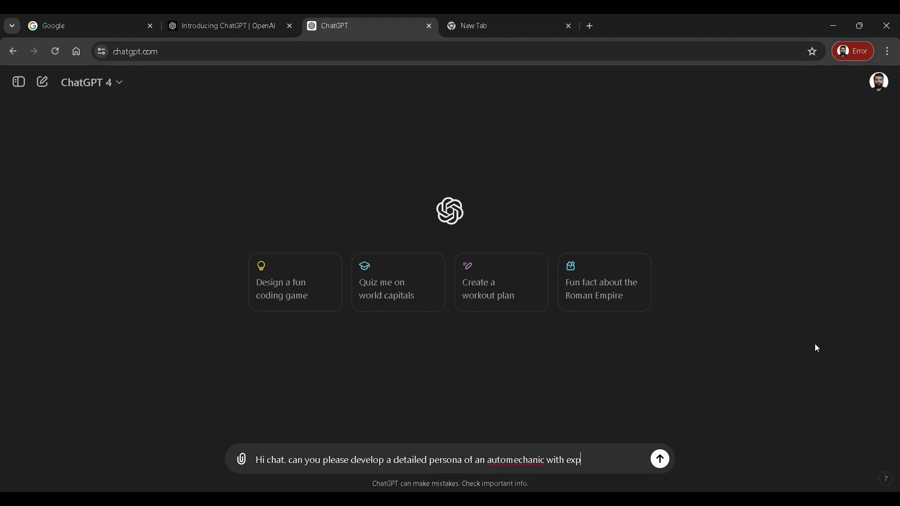
text(erience in wheel align)
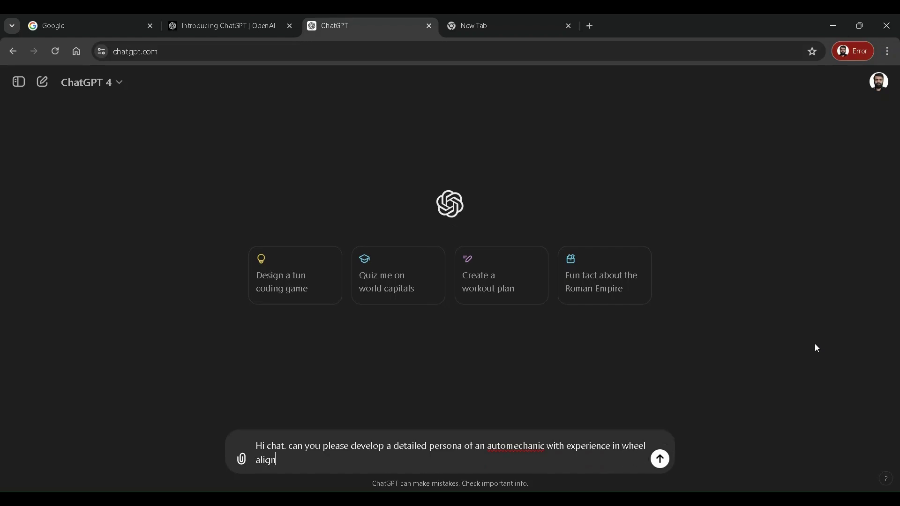
text(ment and balancing)
key(Right)
key(Right)
key(Right)
key(Right)
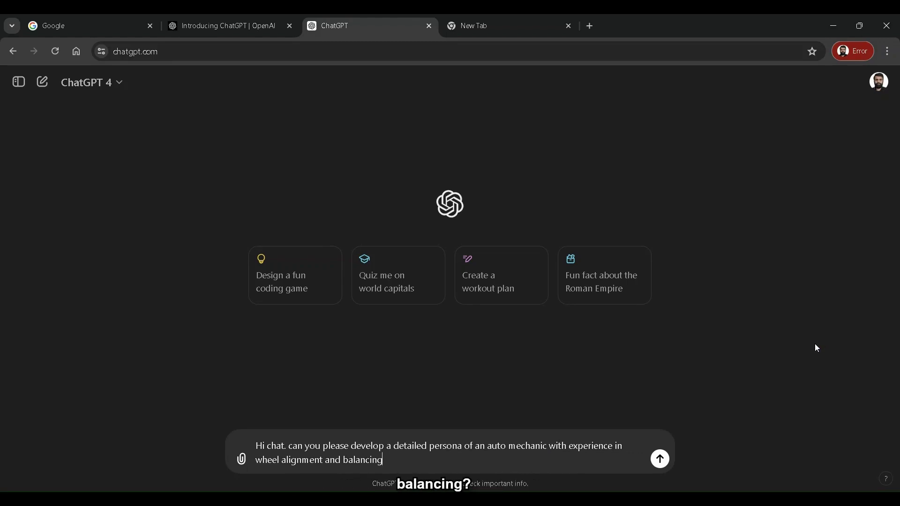
key(Return)
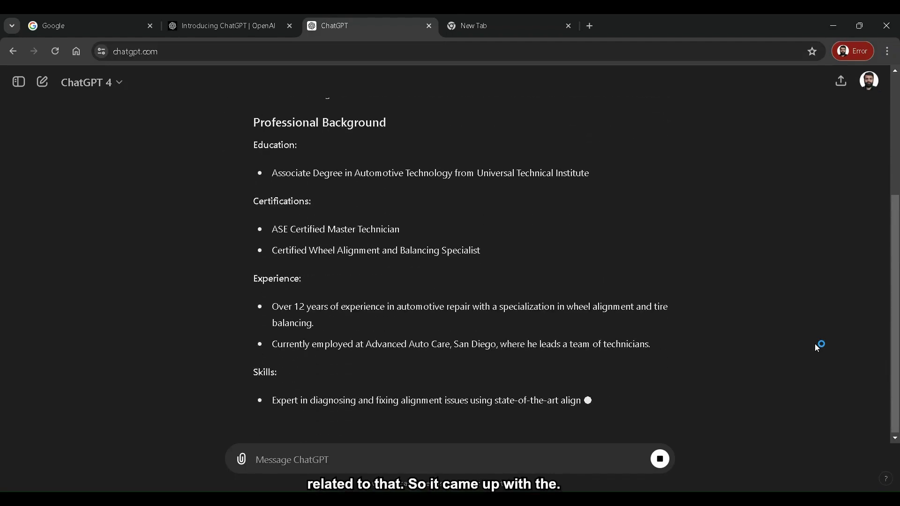
Read the generated mechanic persona from its top down to the Current Role, Philosophy and Personal Touch sections
scroll(773, 332, up, 3)
scroll(687, 339, up, 2)
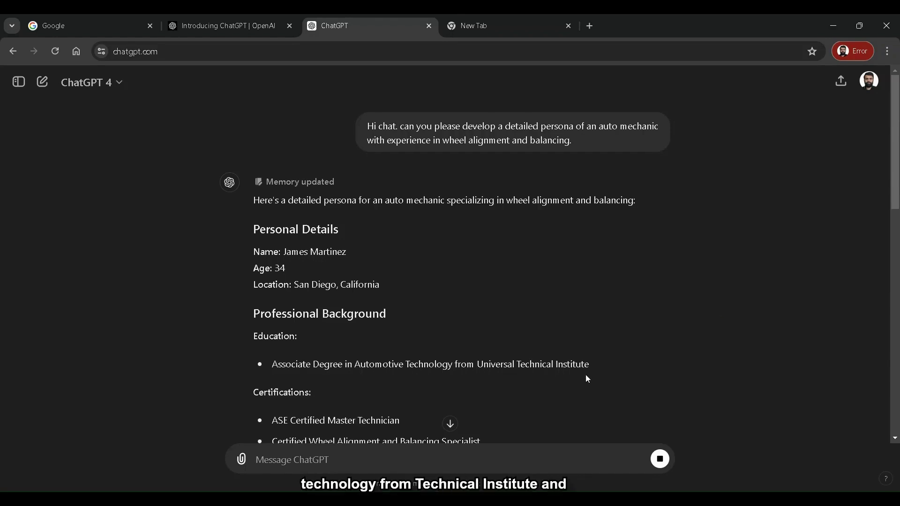
scroll(648, 361, down, 15)
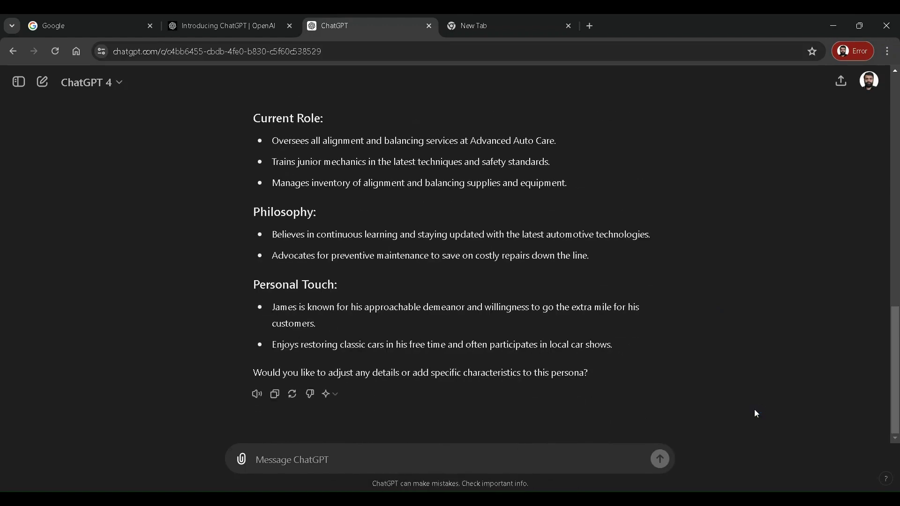
Send 'Please take this role and update in your memory.' so ChatGPT stores the persona
text(Please)
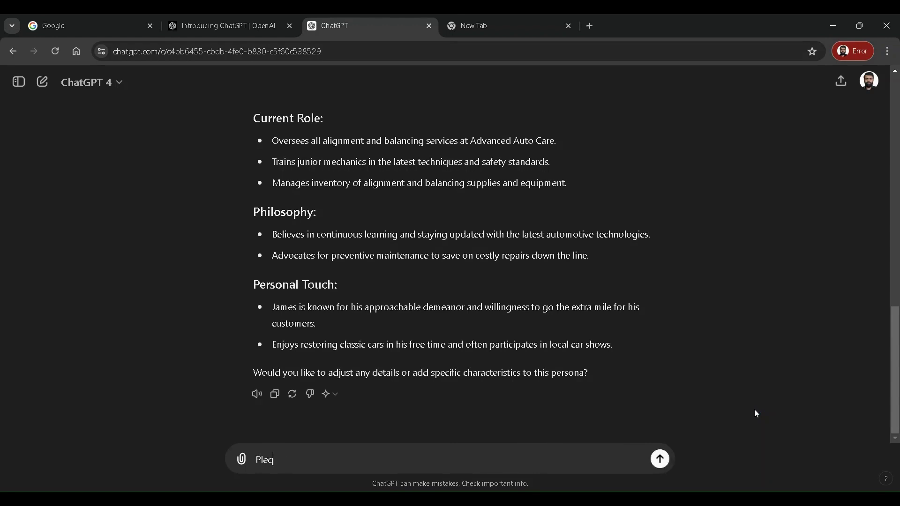
key(BackSpace)
key(BackSpace)
key(BackSpace)
text(ase take this)
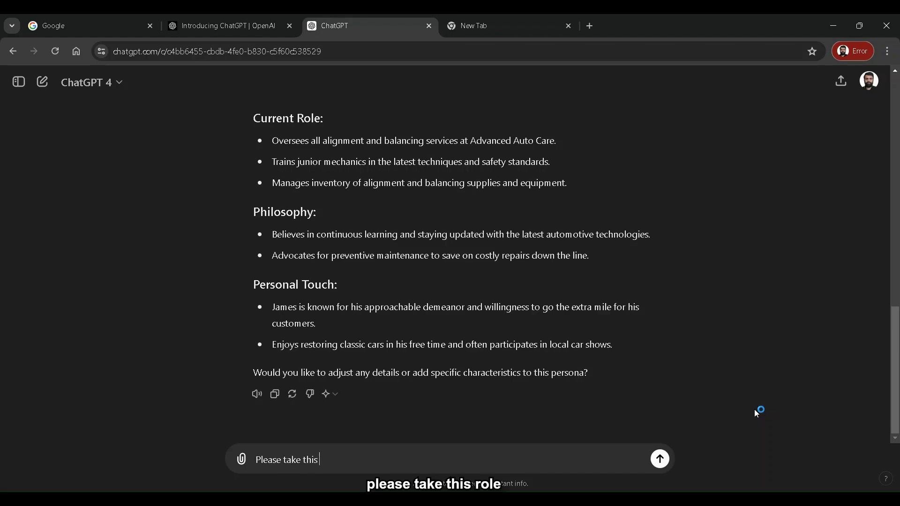
text( role and u)
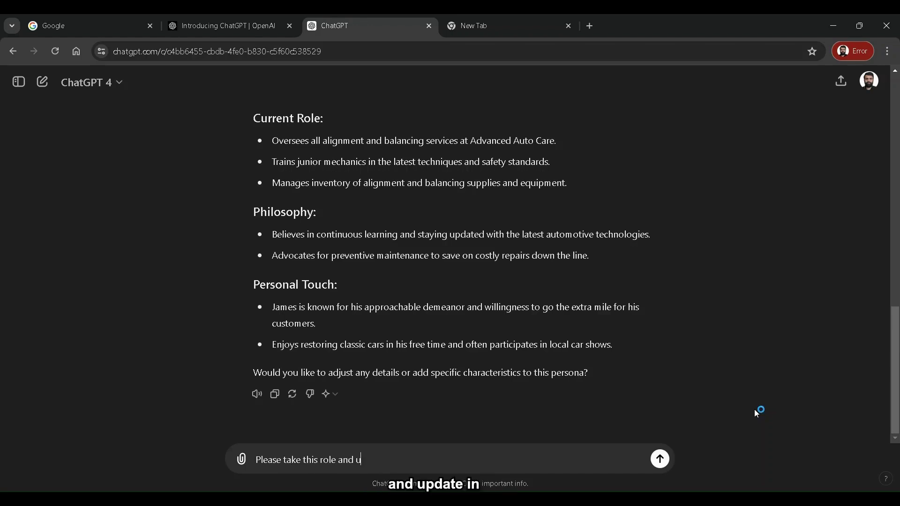
text(pdate in your m)
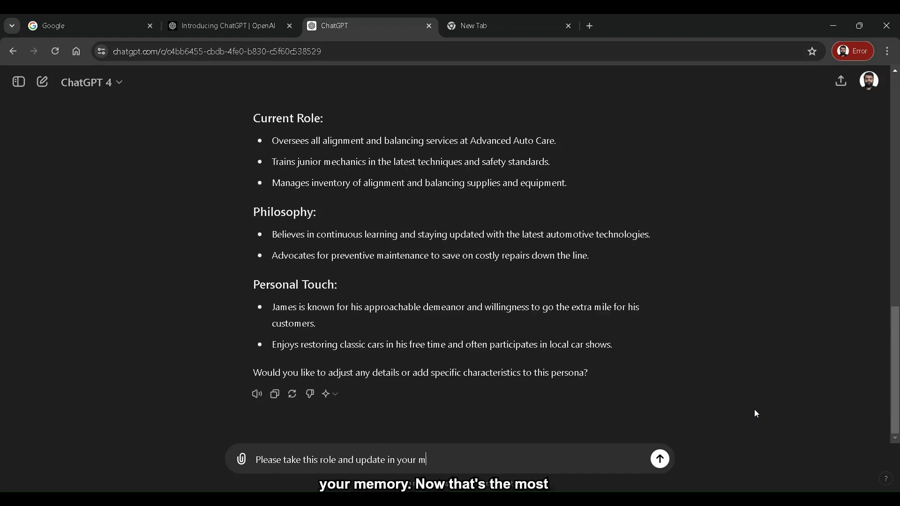
text(emory.)
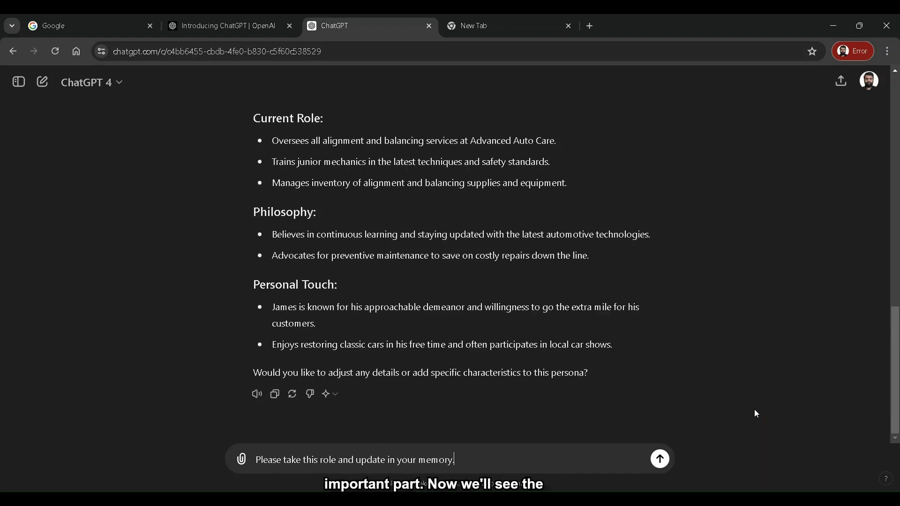
key(Return)
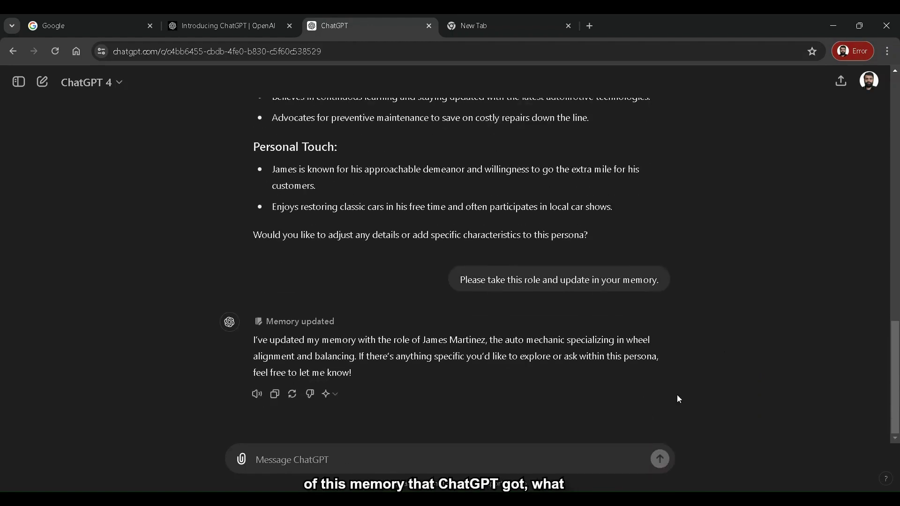
Open the saved memories list under Settings > Personalization
click(870, 83)
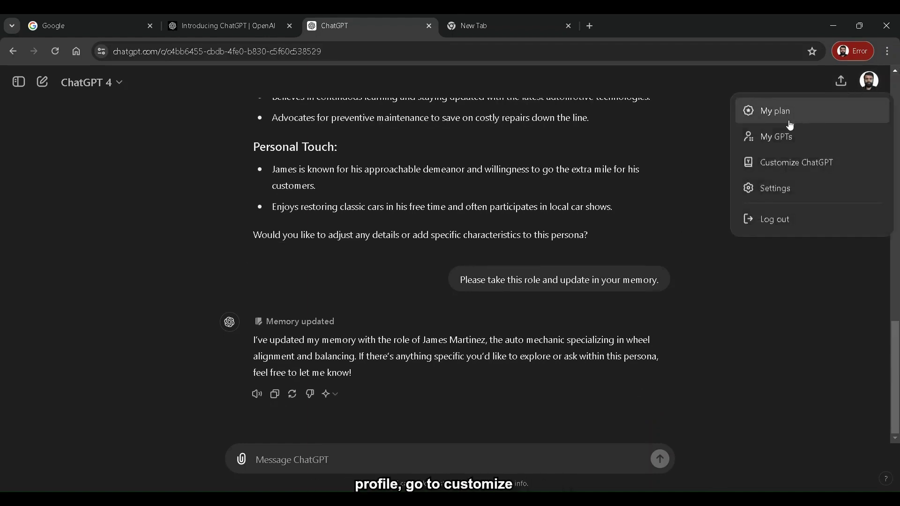
click(784, 164)
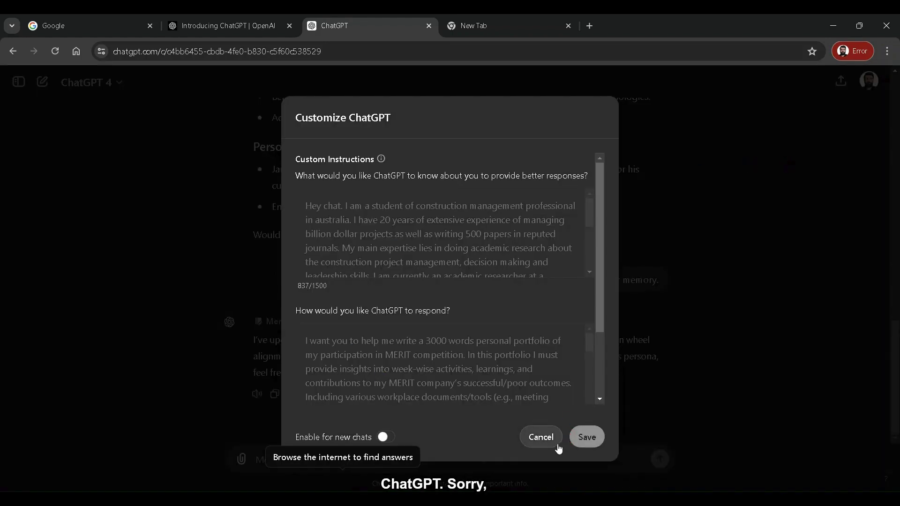
click(541, 437)
click(870, 81)
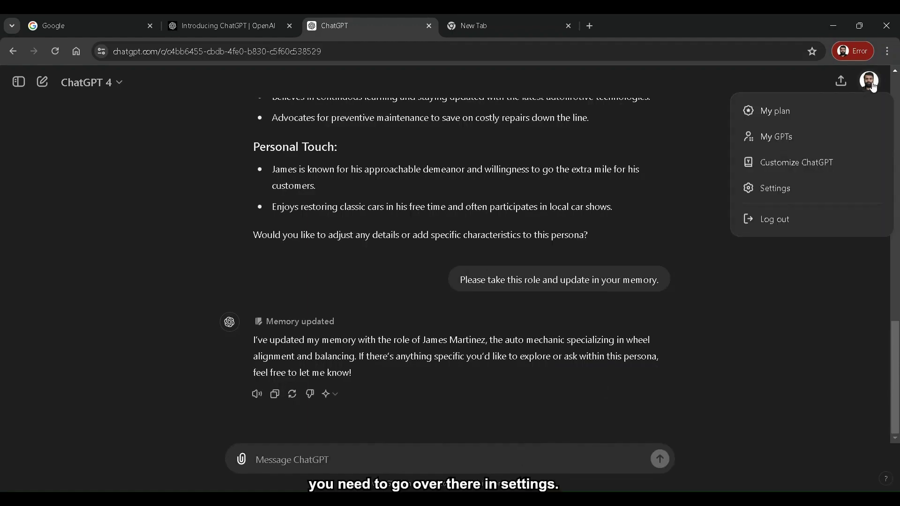
click(791, 190)
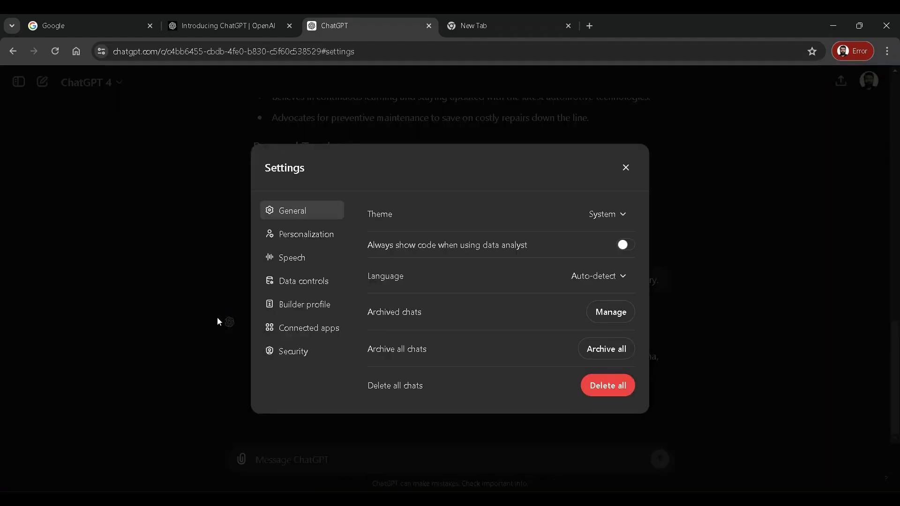
click(301, 239)
click(404, 363)
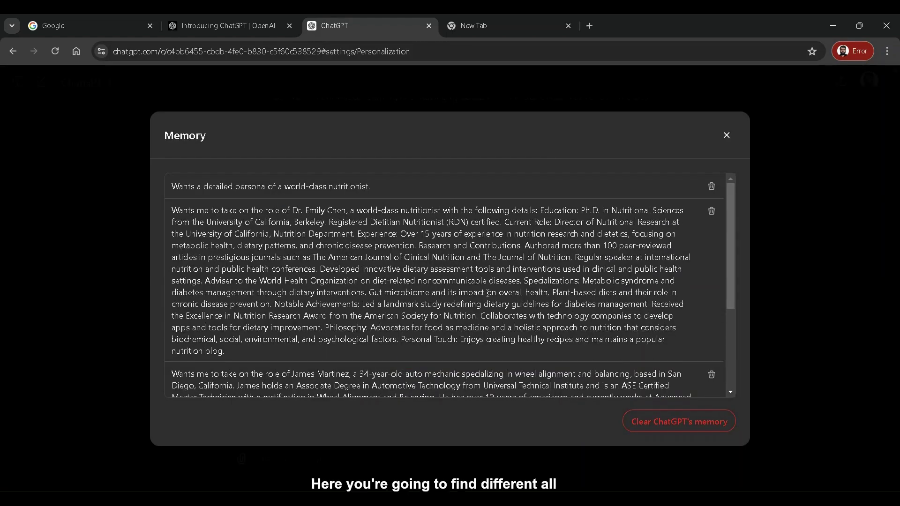
Review the wheel-alignment mechanic memory entry, then close Memory and Settings
scroll(488, 293, down, 3)
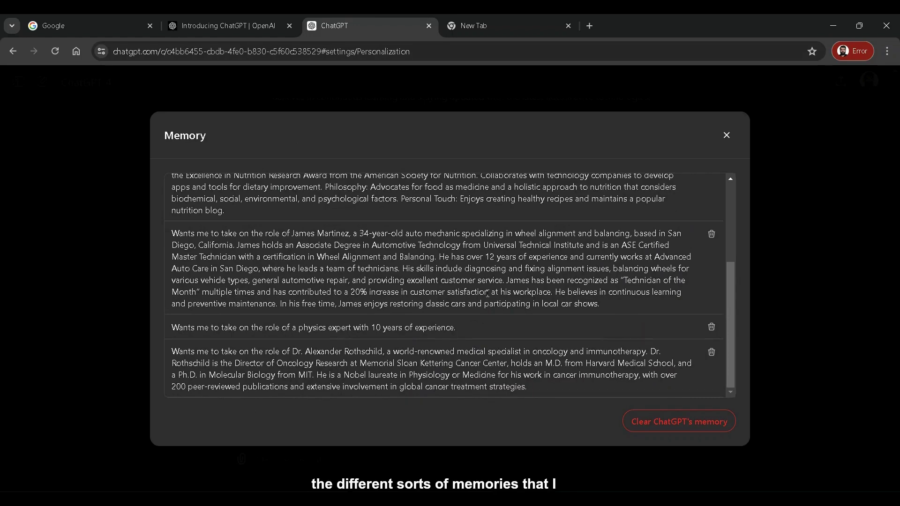
scroll(488, 294, up, 3)
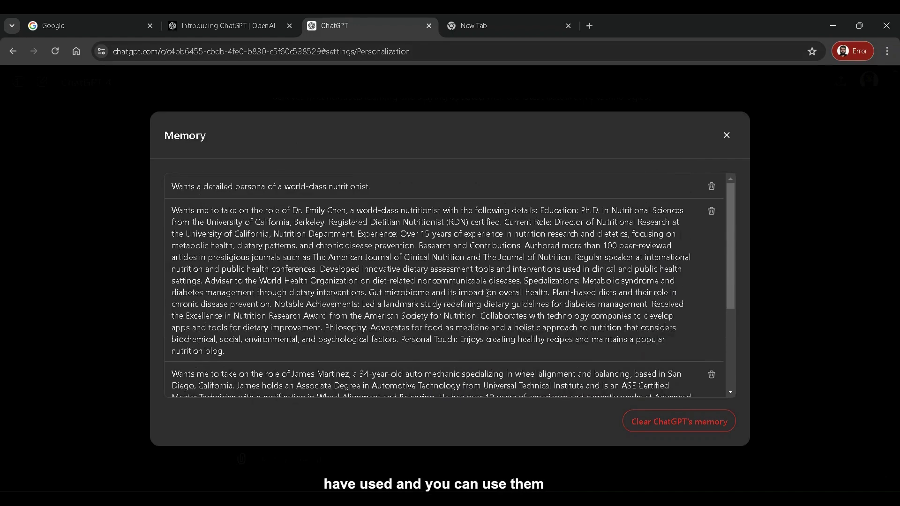
scroll(487, 278, down, 3)
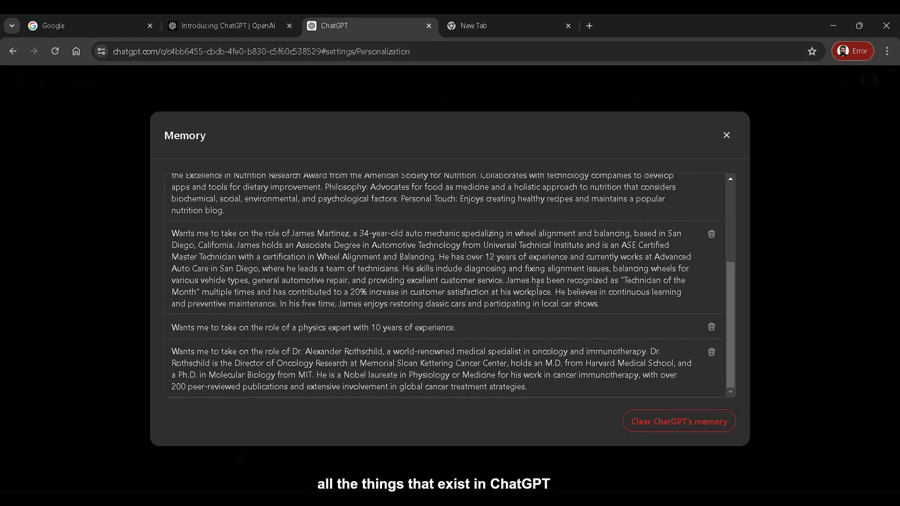
scroll(536, 288, up, 4)
scroll(536, 288, down, 4)
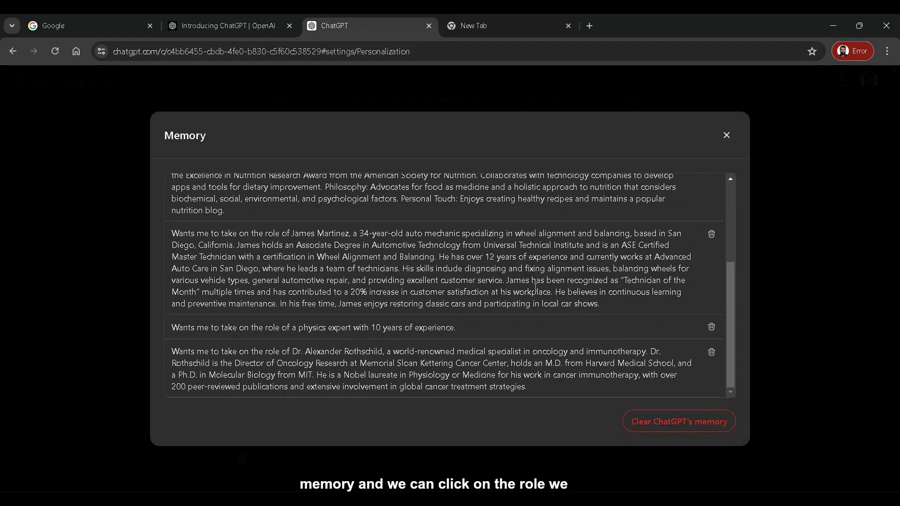
click(727, 136)
click(626, 167)
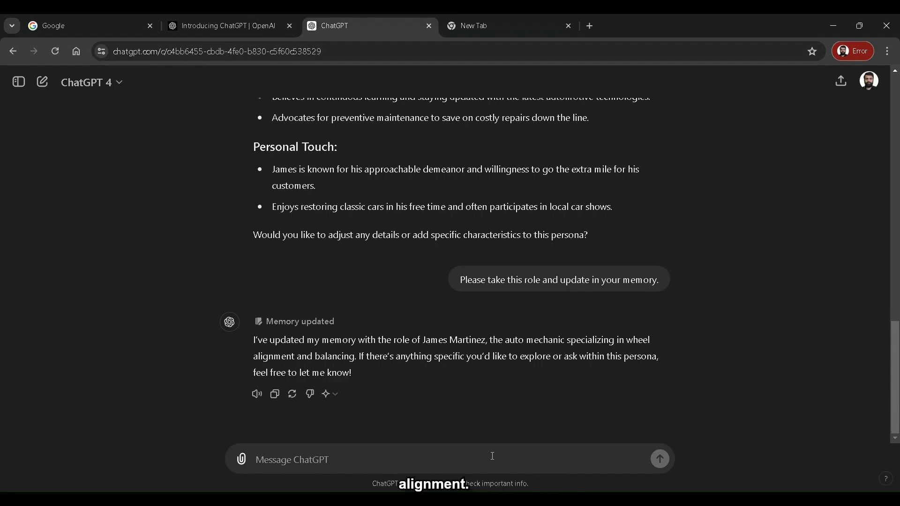
Ask James why a car with no alignment done for 5 years wobbles at 100 km/hr
text(Hi aj)
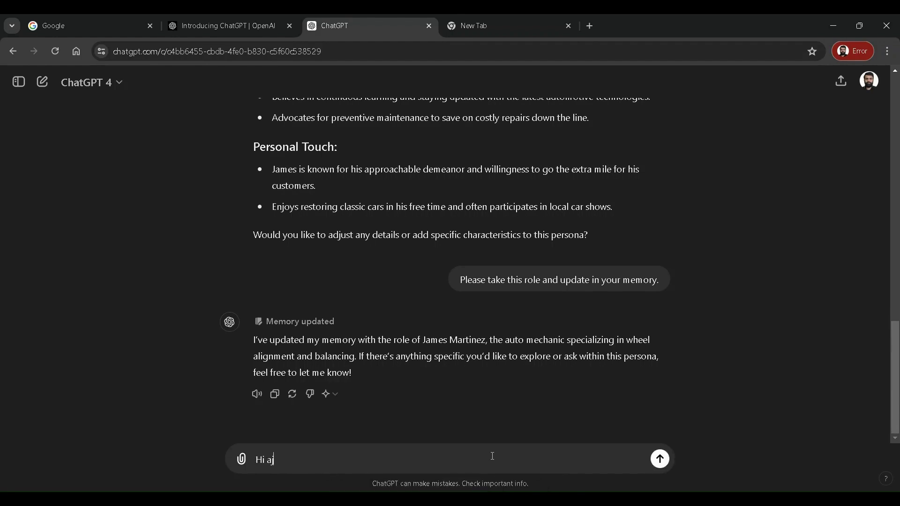
text(mes. Why does)
key(BackSpace)
key(BackSpace)
key(BackSpace)
key(BackSpace)
key(BackSpace)
key(BackSpace)
key(BackSpace)
key(BackSpace)
key(BackSpace)
key(BackSpace)
key(BackSpace)
key(BackSpace)
key(BackSpace)
key(BackSpace)
key(BackSpace)
text(james. Why does my ca)
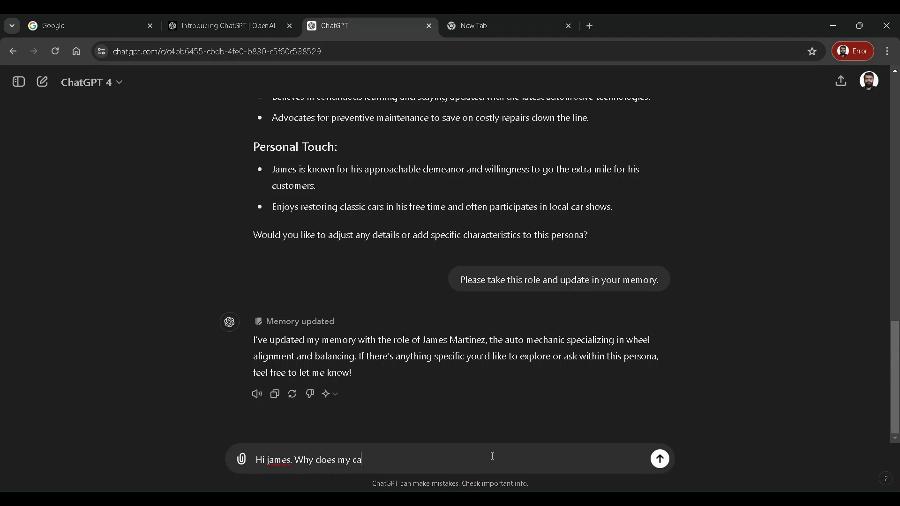
text(r with no alignment doe)
key(BackSpace)
text(ne for )
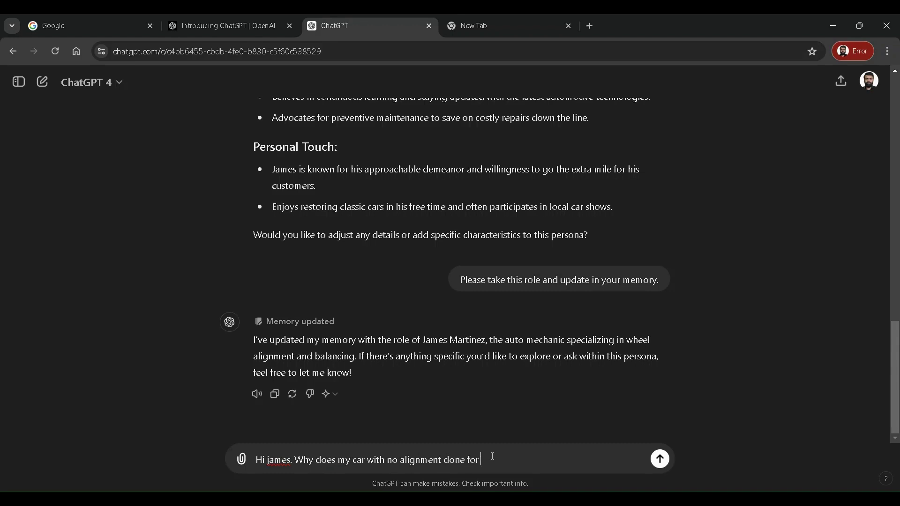
text(5 years wobbles at 100 km)
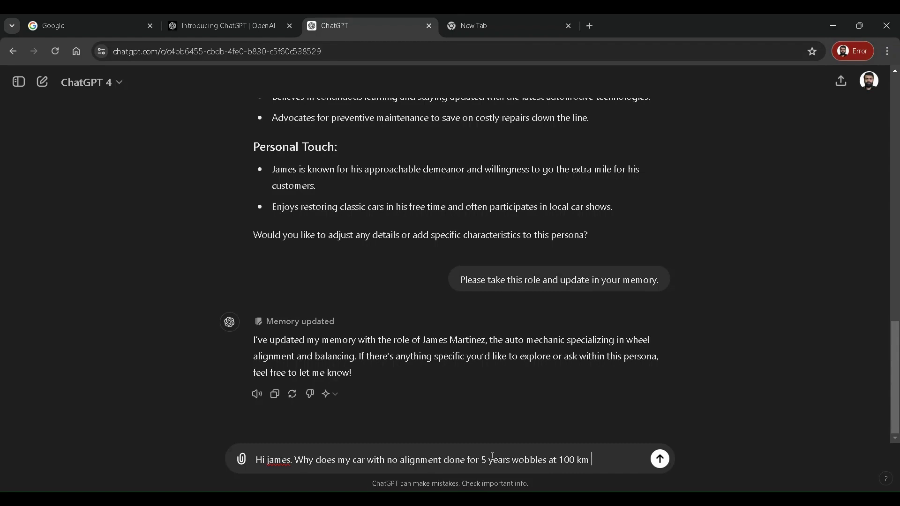
text( / hr)
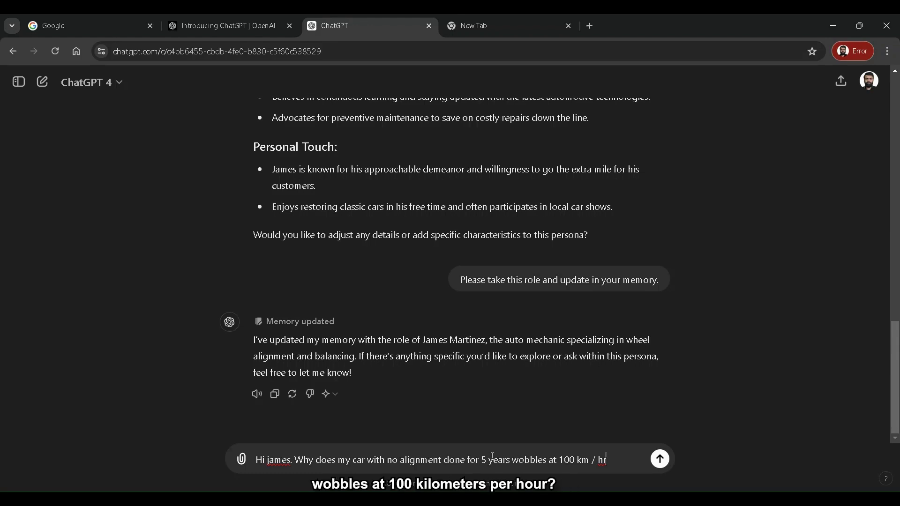
text(.)
key(Return)
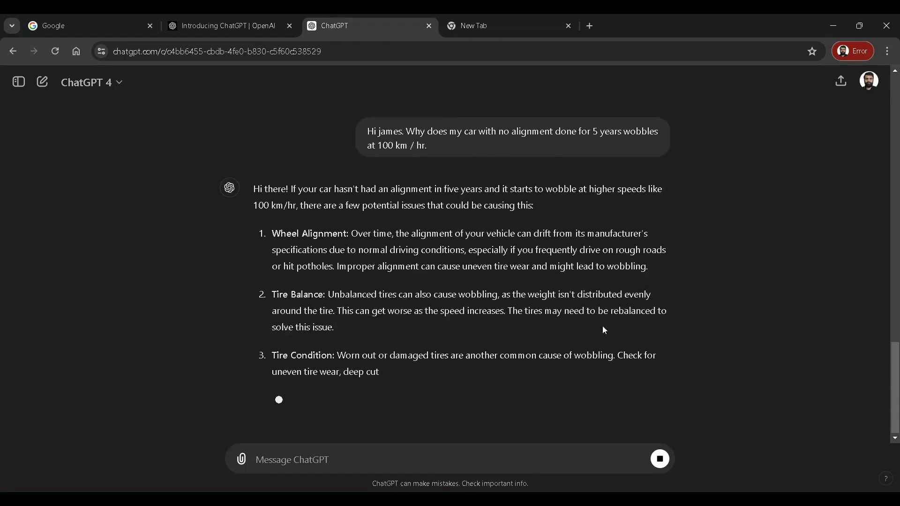
Scroll through the wobble answer down to suspension components and the comprehensive check advice
scroll(605, 331, up, 3)
scroll(603, 331, down, 3)
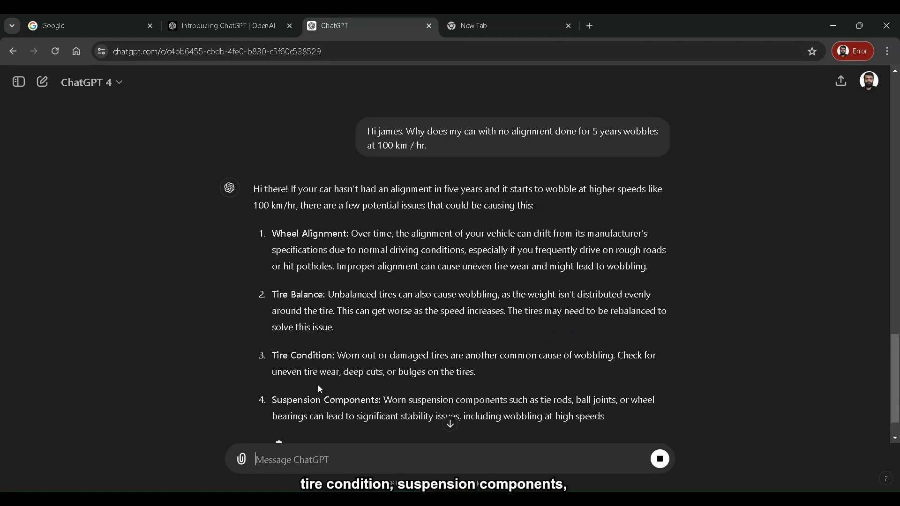
scroll(342, 396, down, 1)
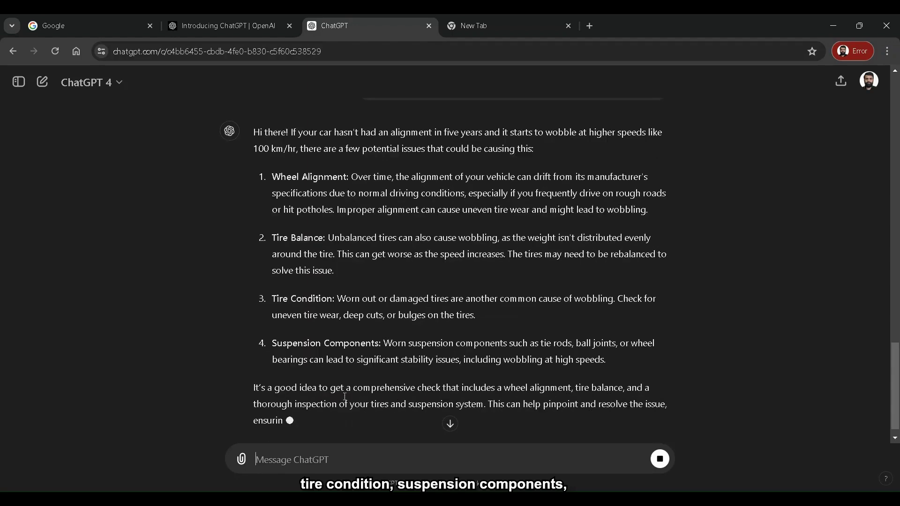
scroll(410, 374, down, 1)
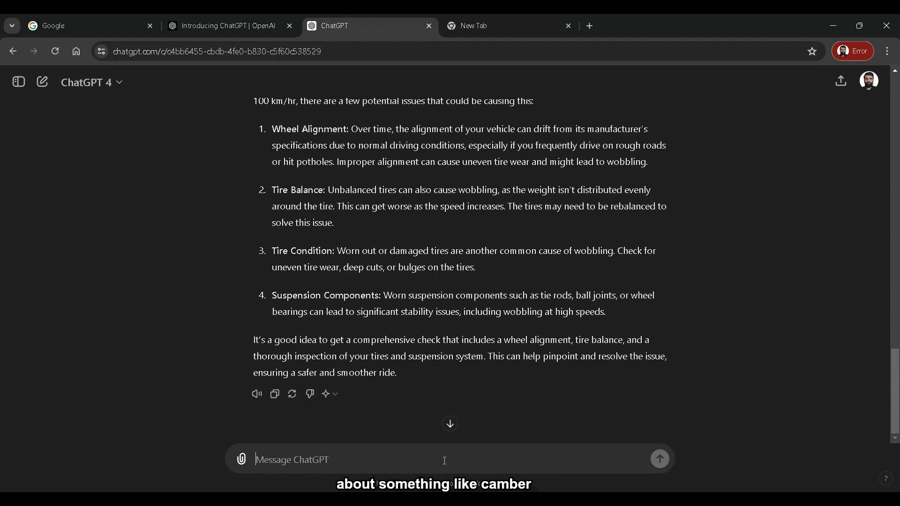
Send 'Hi. Can you please explain me the role of camber in easiest way possible.'
text(Hi.)
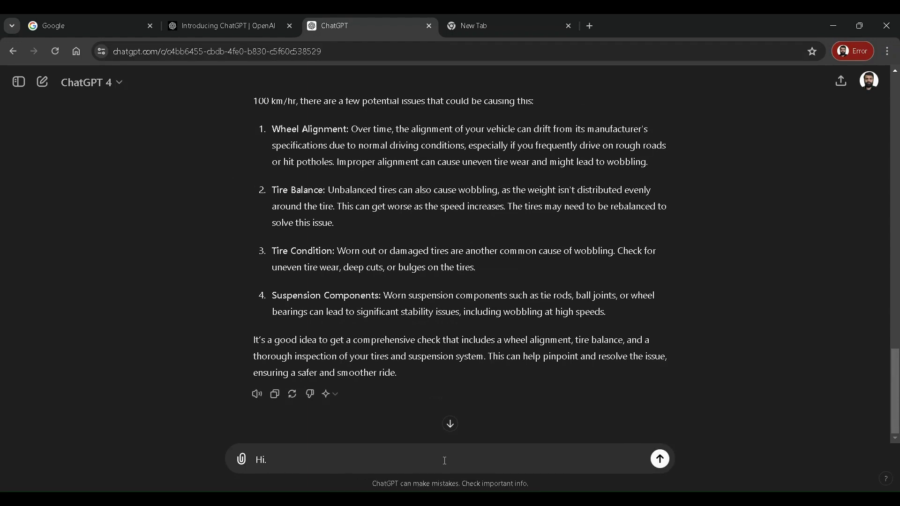
text( Can you please explain me the)
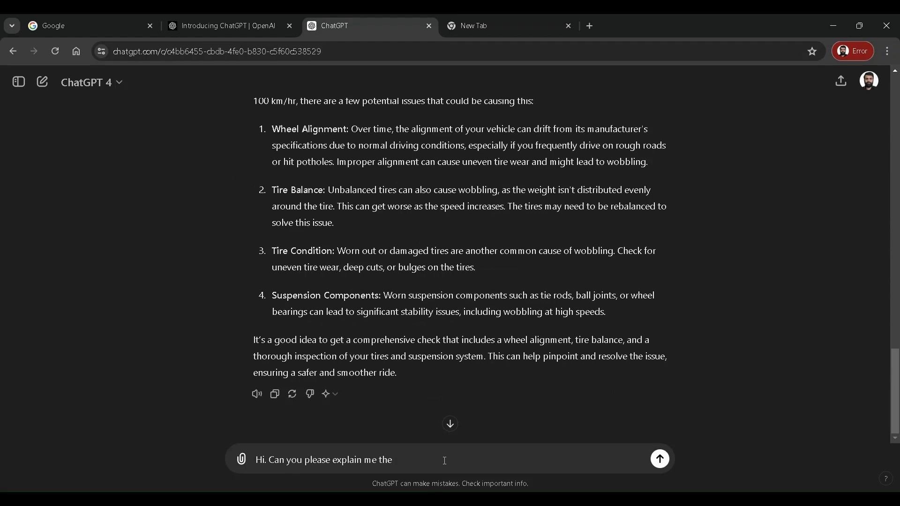
text( role of camber in easiest way possible.)
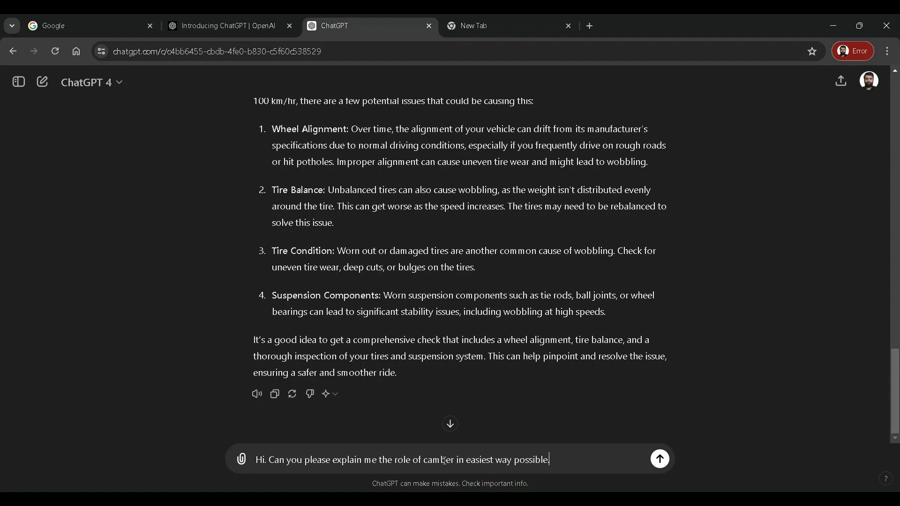
key(Return)
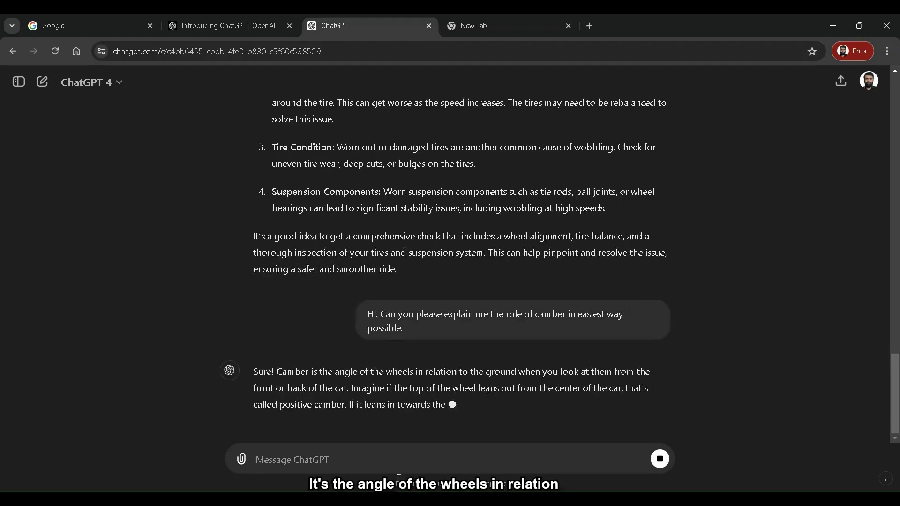
Scroll through the camber answer to its summary on balancing cornering and tire wear
scroll(506, 385, up, 1)
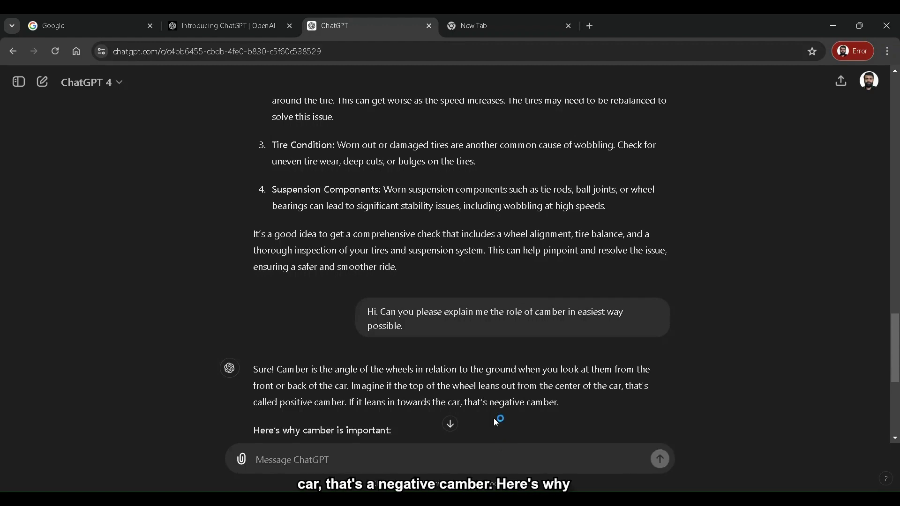
scroll(496, 422, down, 3)
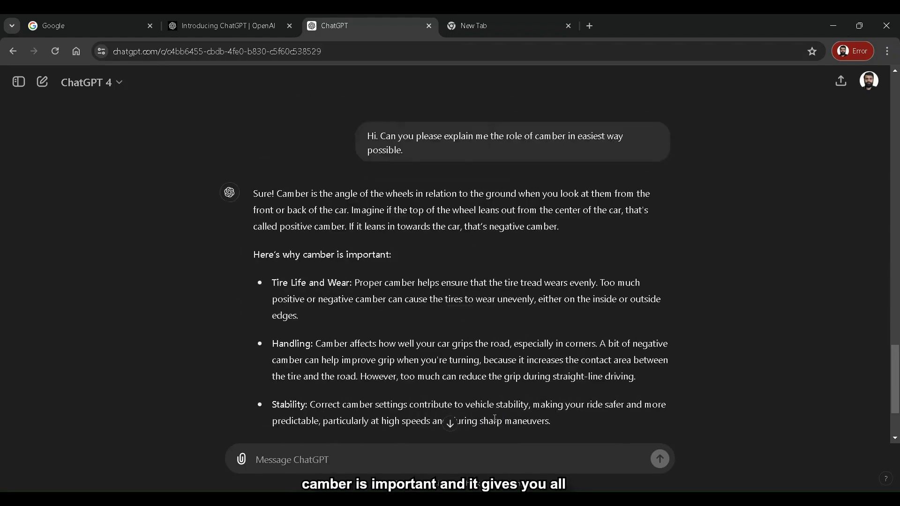
scroll(495, 420, down, 2)
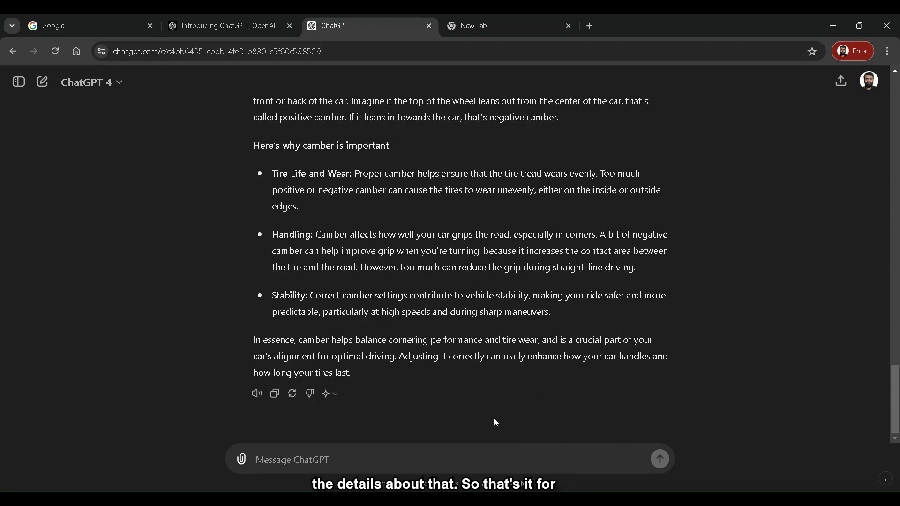